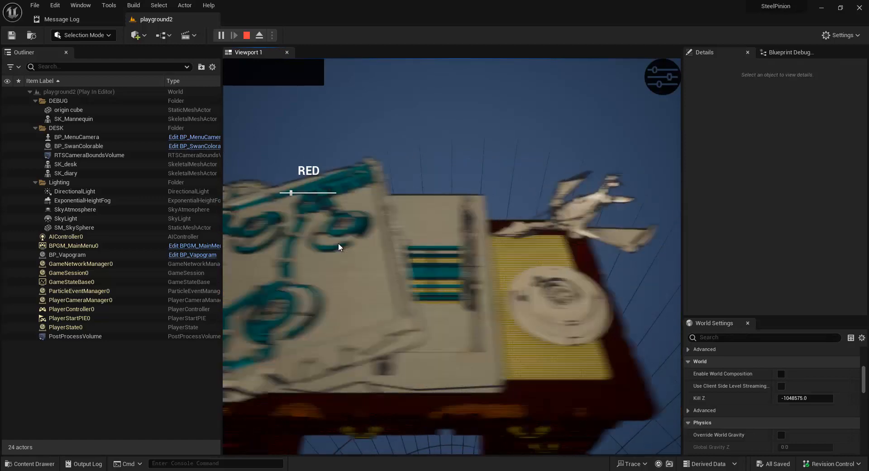
Try moving the camera sideways across the desk in the running playground2 level and end the session.
key(a)
key(d)
key(Escape)
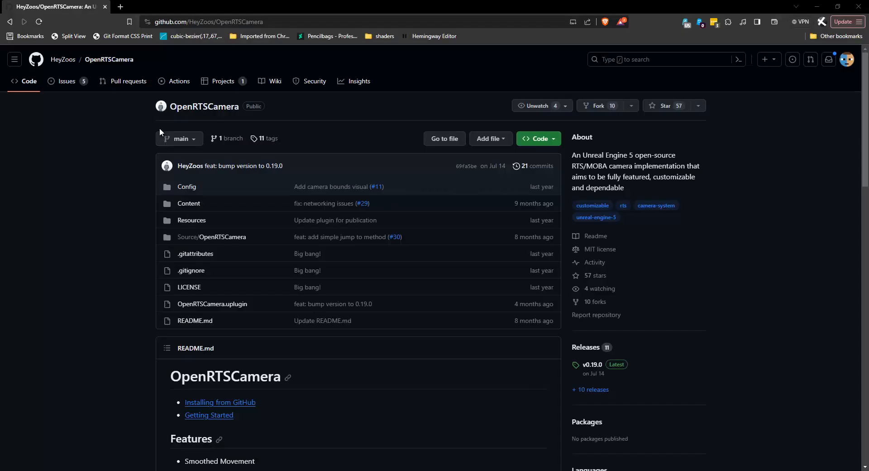
Review the OpenRTSCamera repository's readme, covering its features, demo videos and changelog, and return to the Unreal editor.
scroll(122, 174, down, 8)
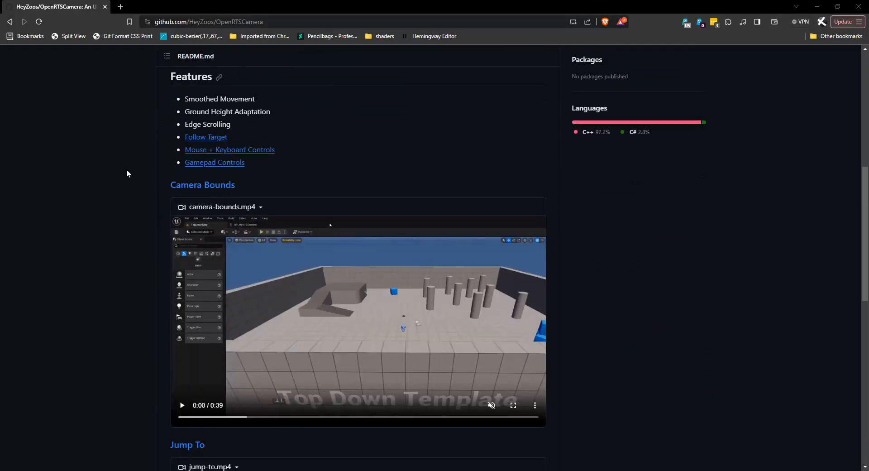
scroll(126, 170, down, 3)
scroll(130, 171, down, 4)
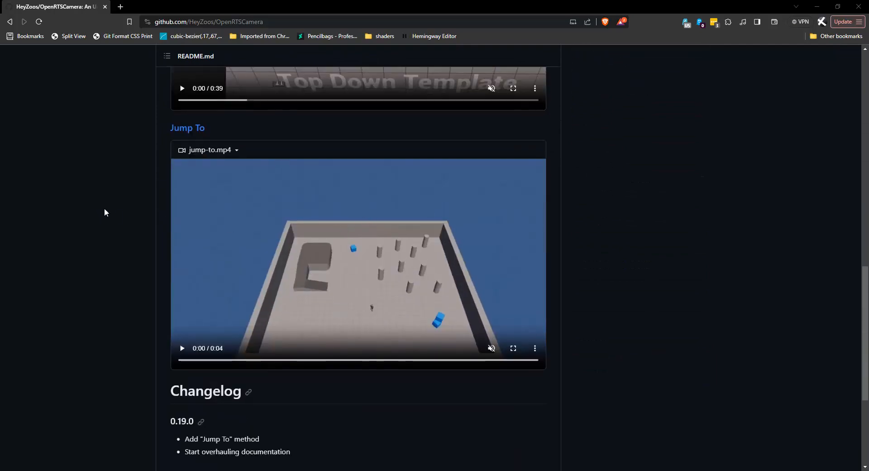
scroll(156, 193, down, 4)
scroll(156, 189, up, 18)
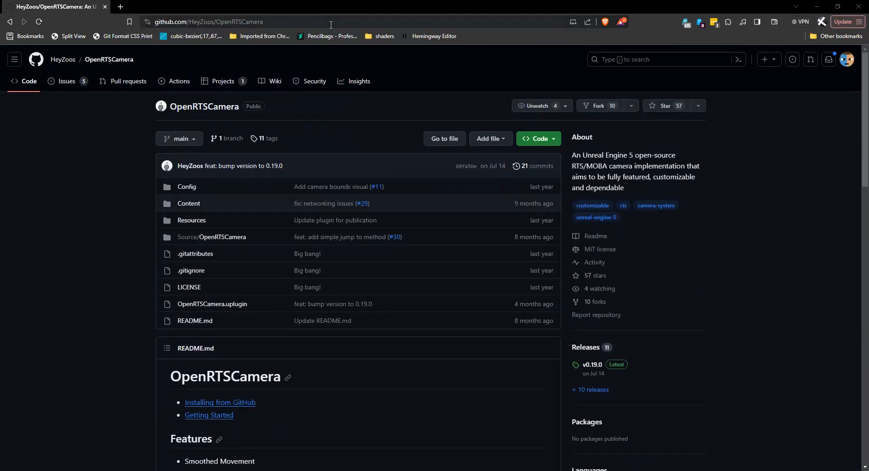
click(817, 7)
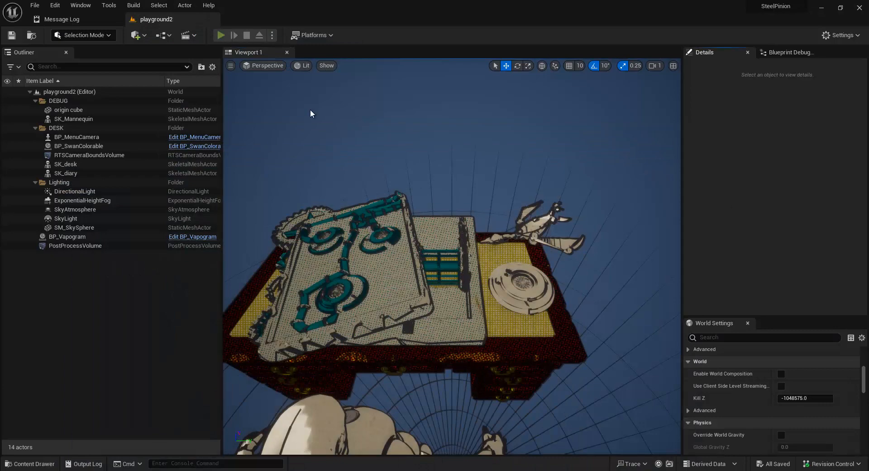
Run the playground2 level to check how the camera behaves over the desk and stop it.
key(alt+p)
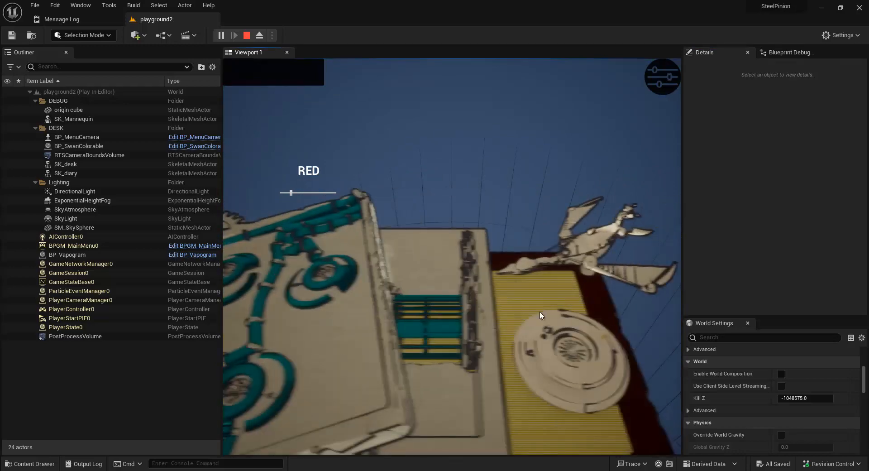
key(Escape)
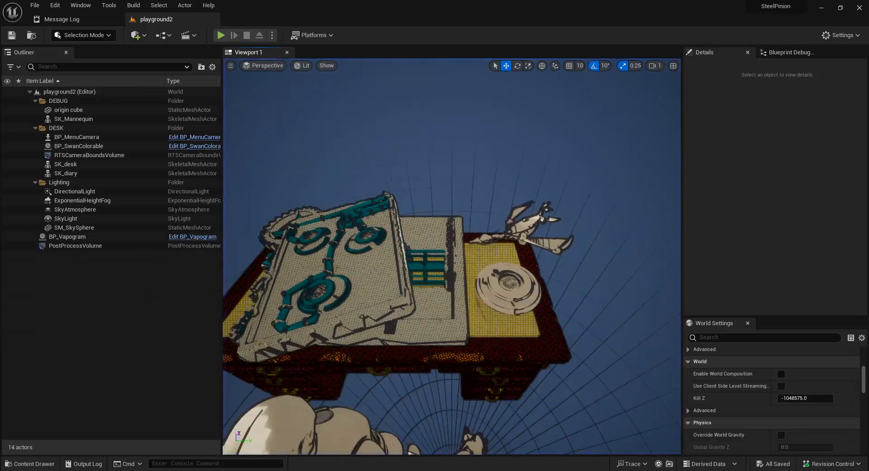
In BP_MenuCamera's event graph, connect Set Active Camera's execution output to the Enable Click Events SET node, and compile and save the blueprint.
drag(0, 27, 267, 15)
scroll(349, 158, down, 2)
scroll(369, 208, up, 3)
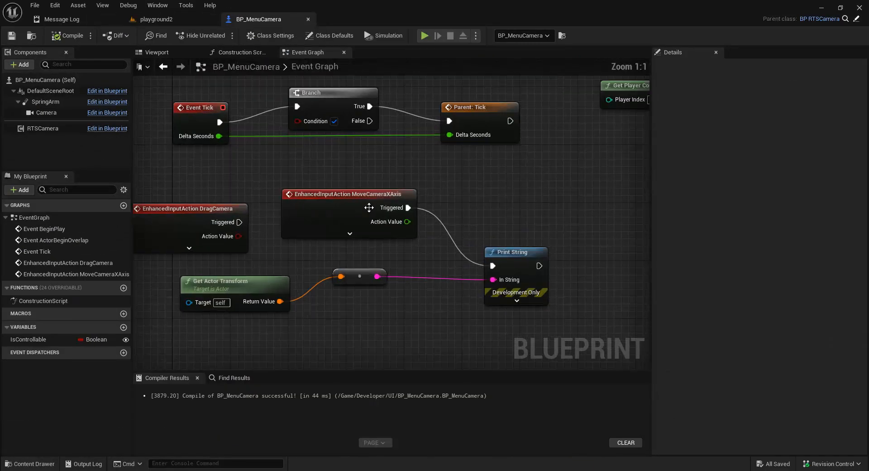
scroll(496, 199, down, 2)
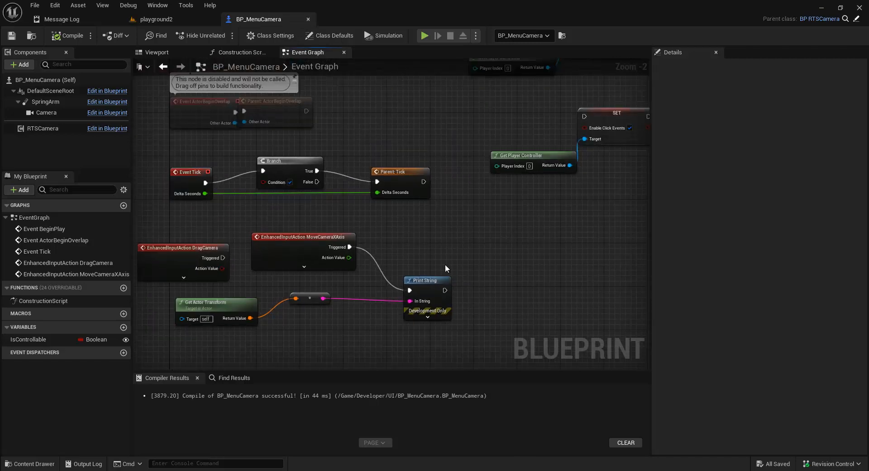
right_drag(484, 226, 433, 229)
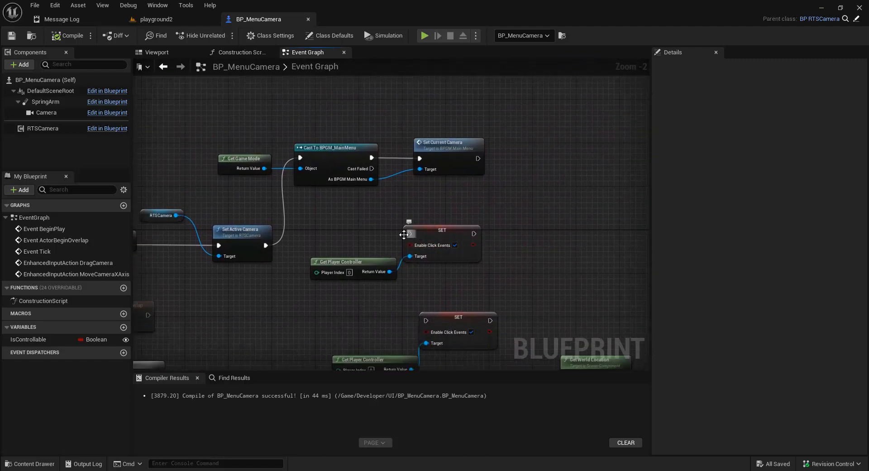
right_drag(298, 240, 335, 219)
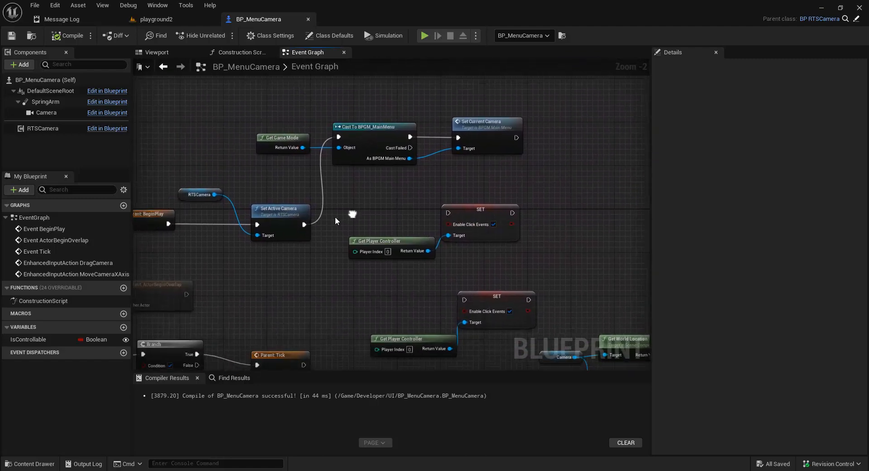
drag(300, 219, 447, 213)
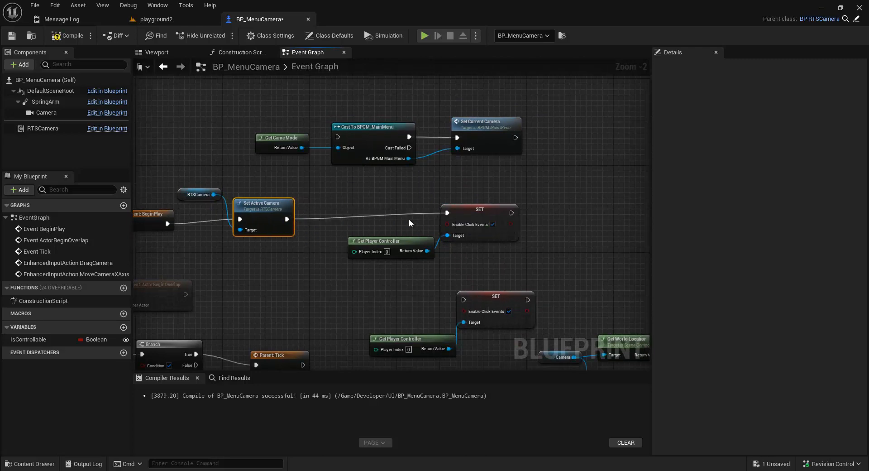
right_drag(368, 200, 395, 186)
click(64, 36)
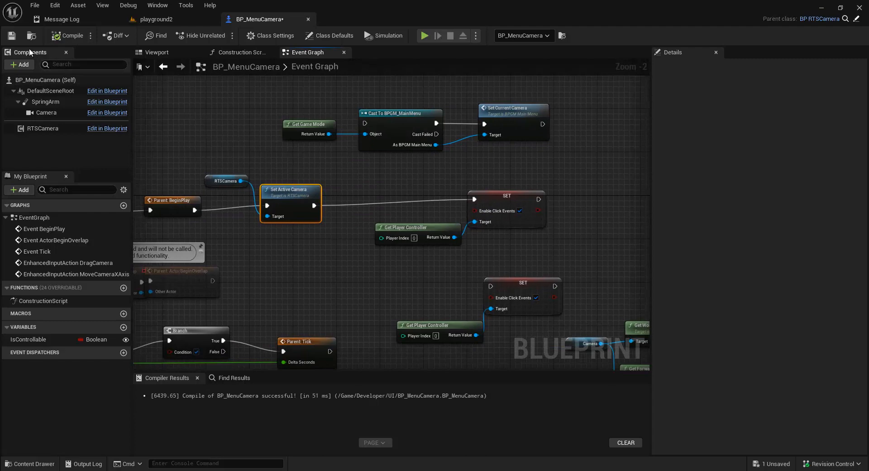
click(12, 35)
Return to the playground2 level, play-test the rewired menu camera and stop the session.
click(159, 18)
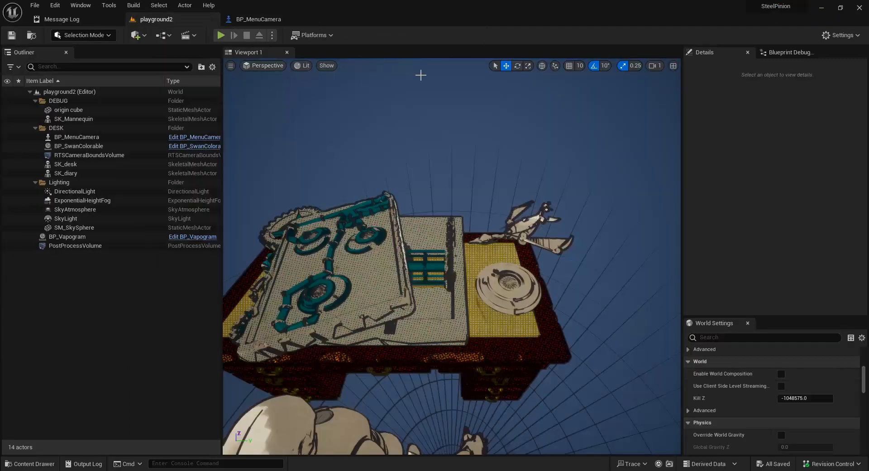
click(221, 36)
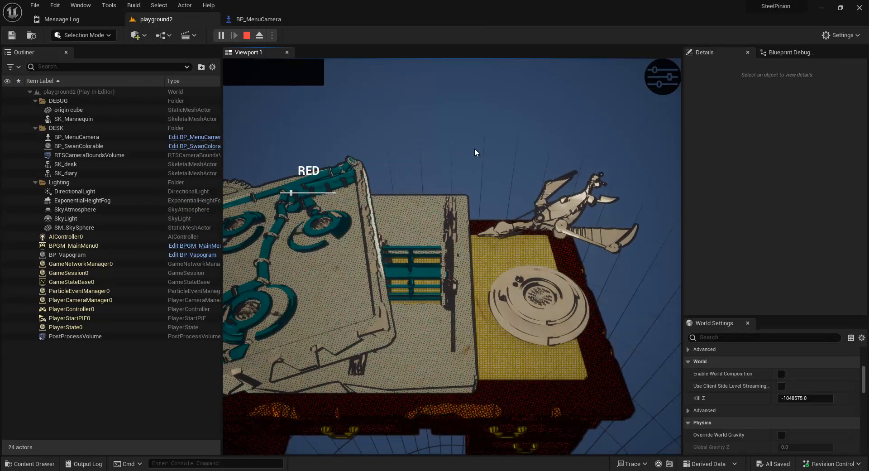
key(Escape)
Open the playground level from the Developer/Maps content folder.
key(ctrl+space)
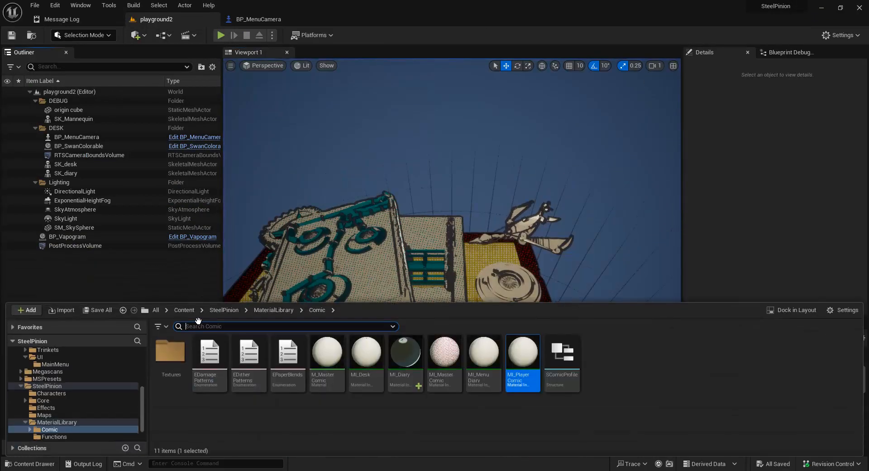
scroll(65, 355, up, 3)
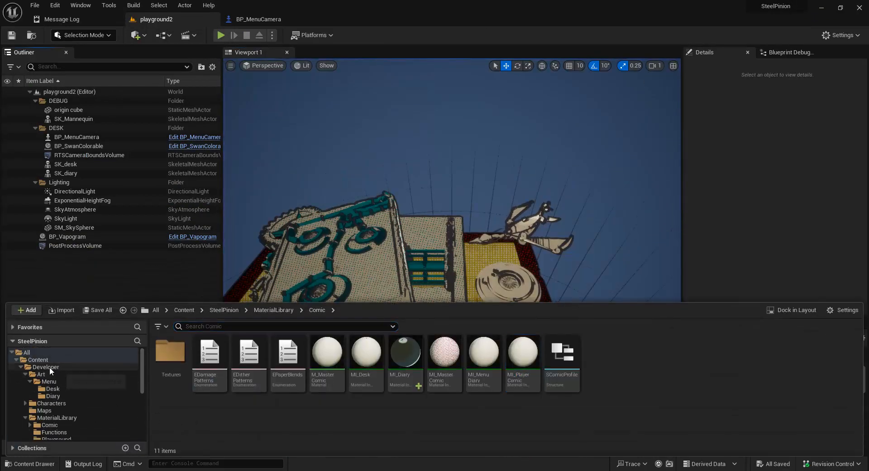
click(53, 373)
click(25, 373)
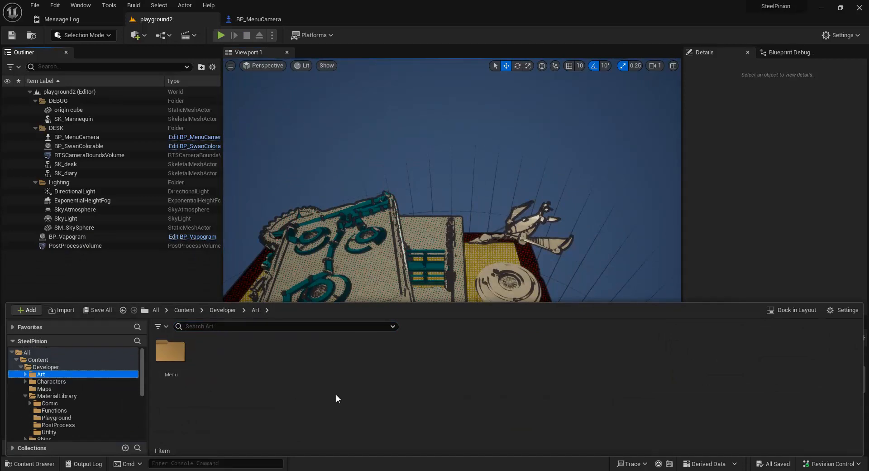
click(44, 388)
double_click(170, 355)
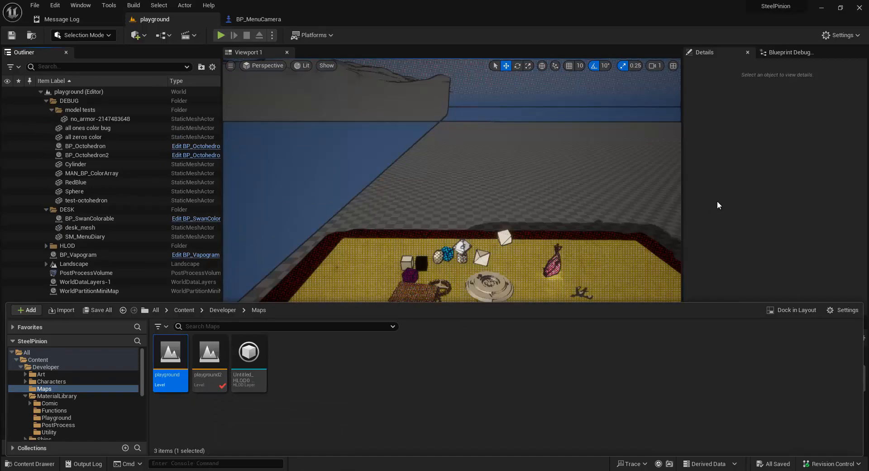
Move the viewpoint around the desk, play-test the playground level and stop the session.
right_drag(506, 192, 501, 221)
key(w)
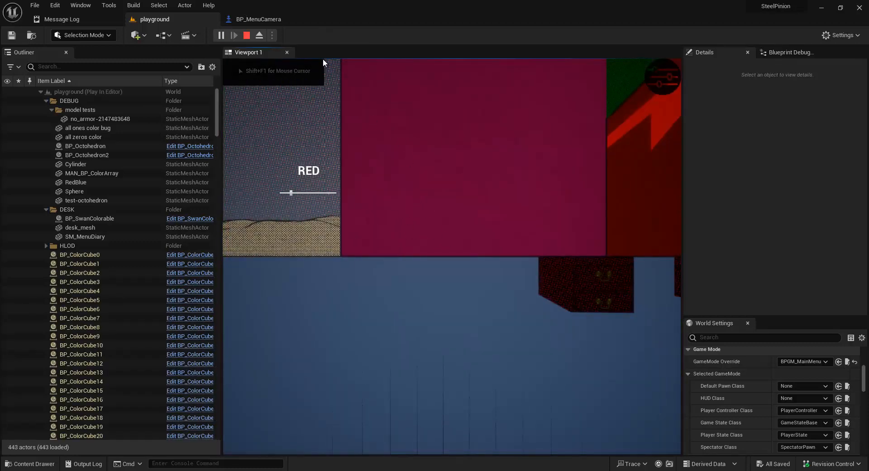
key(Escape)
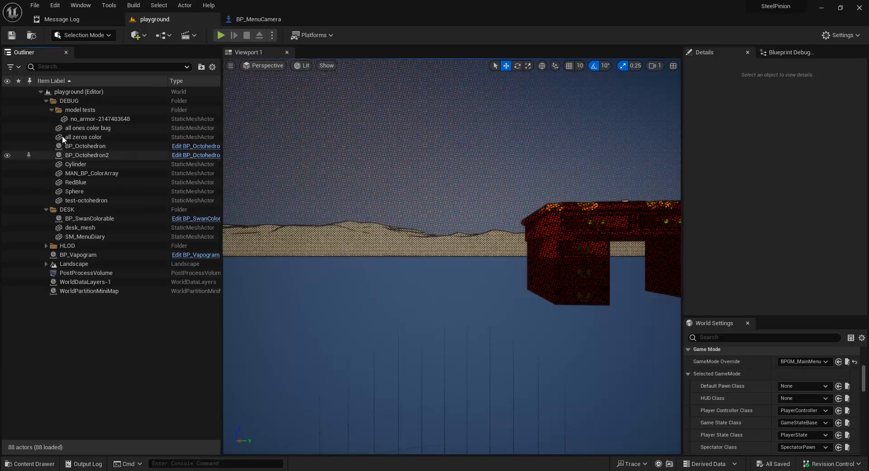
Set the Default Pawn Class of the BPGM_MainMenu game mode to DefaultPawn and play-test the level.
click(801, 384)
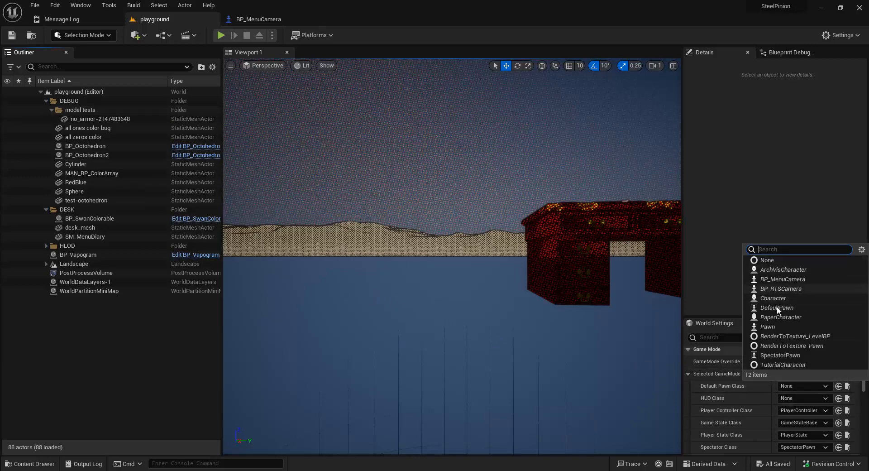
click(778, 308)
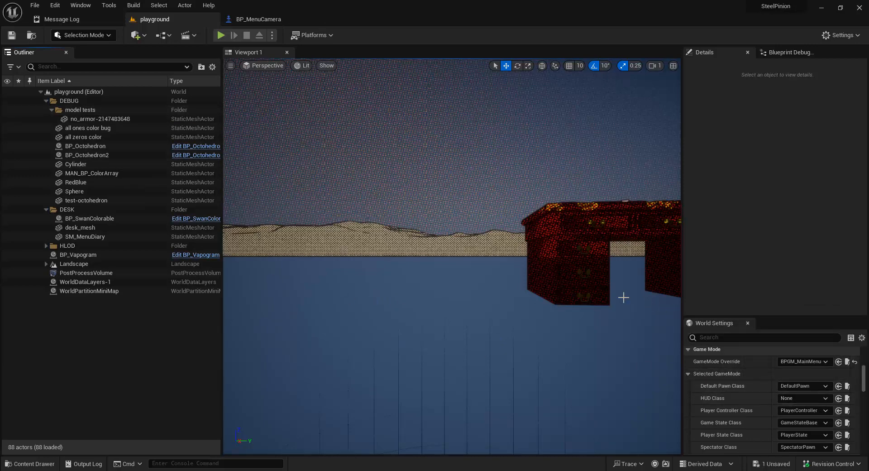
key(alt+p)
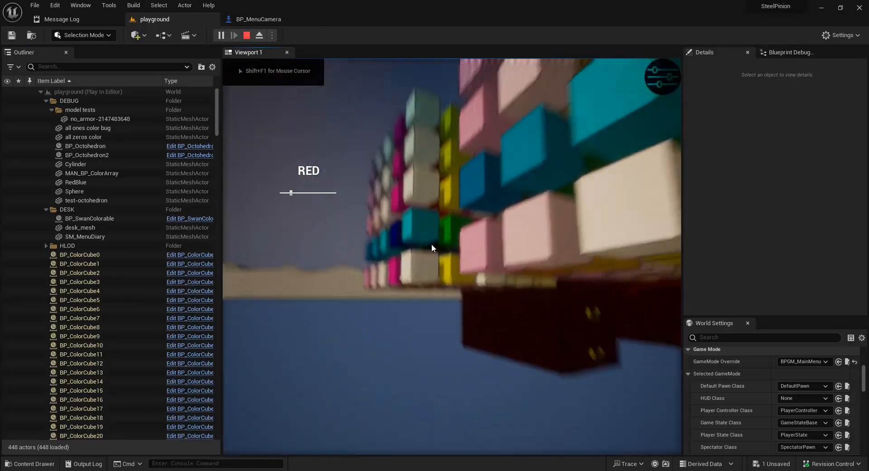
key(Escape)
Start a play session from a view over the desk and fly the pawn towards the objects on it.
right_drag(523, 262, 484, 243)
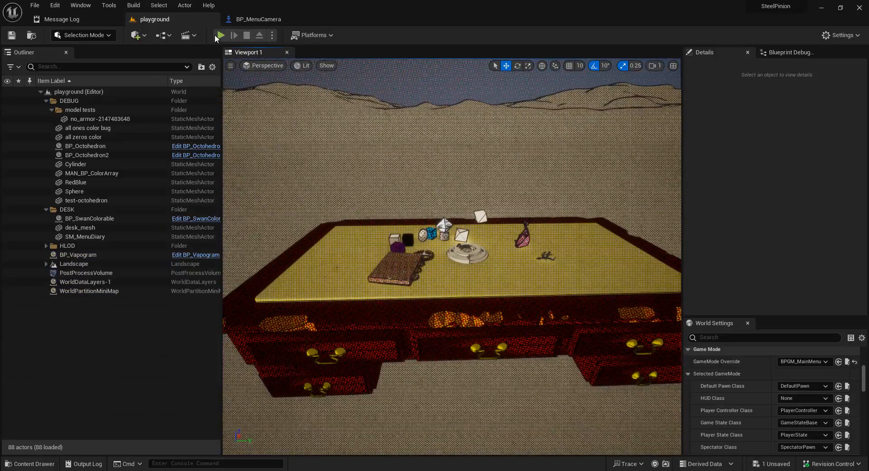
key(alt+p)
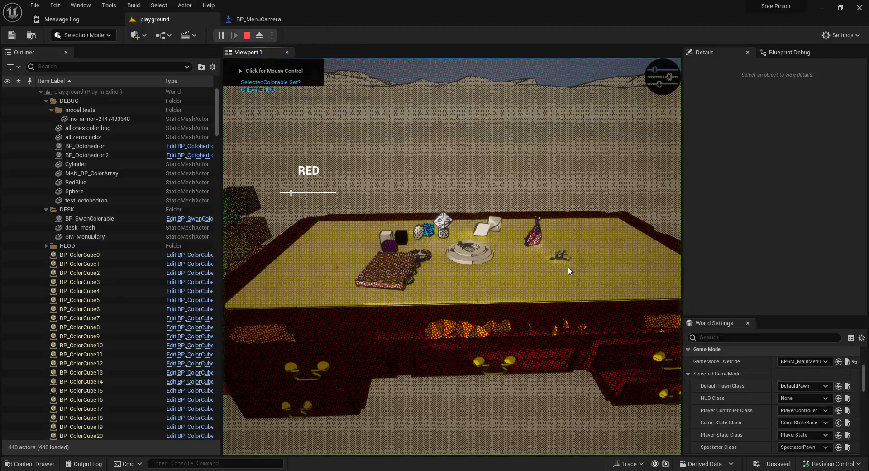
click(584, 275)
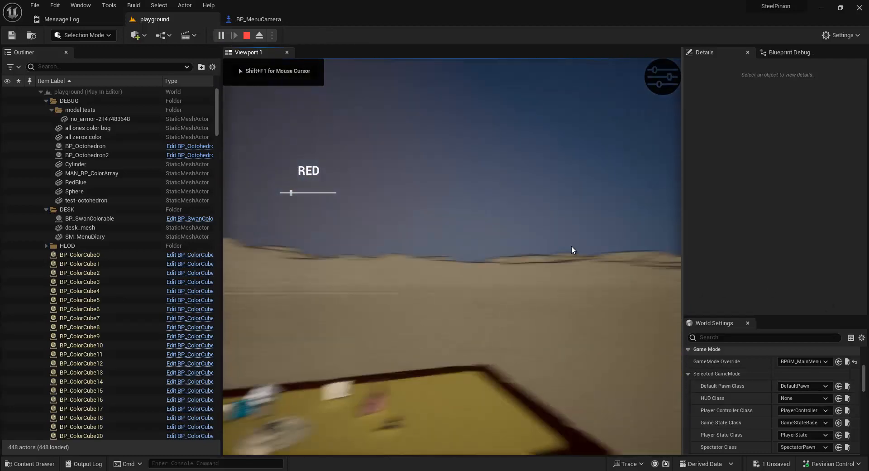
drag(571, 247, 511, 299)
key(w)
Test click detection repeatedly on the round disc on the desk in the running level and end the session.
click(510, 303)
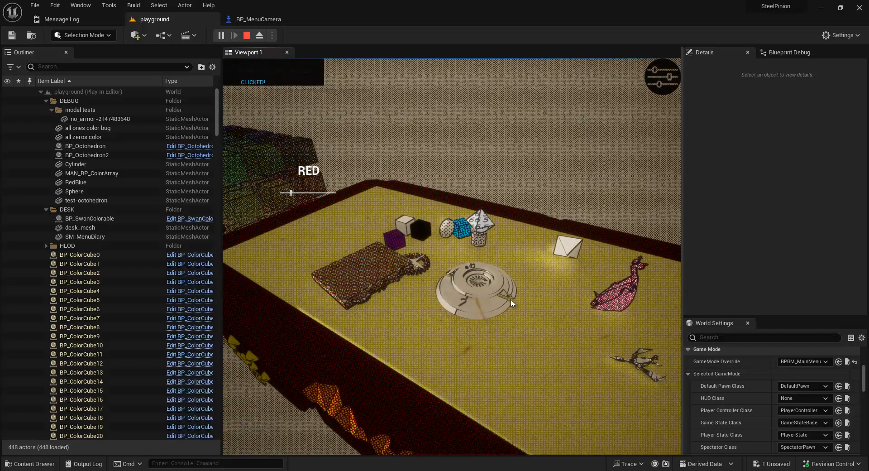
click(511, 304)
click(510, 303)
click(511, 299)
click(511, 300)
drag(511, 300, 589, 292)
click(501, 296)
click(499, 295)
click(499, 294)
click(500, 294)
click(499, 294)
click(499, 294)
click(499, 294)
click(499, 294)
click(500, 294)
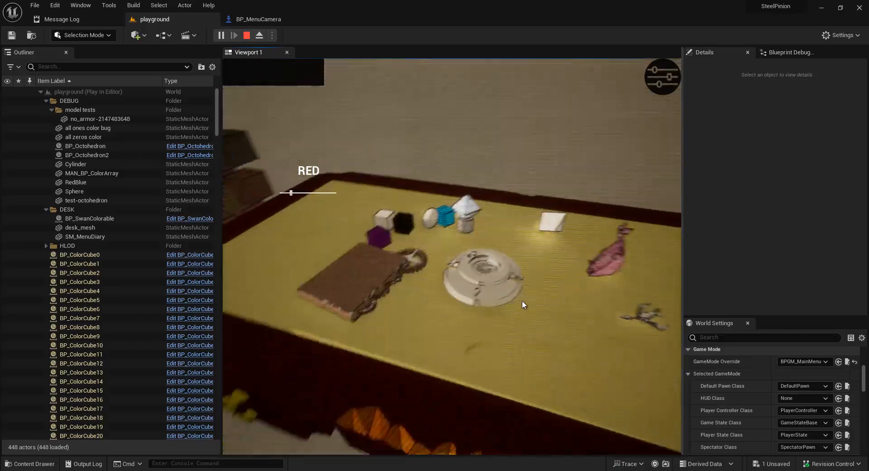
click(523, 300)
key(Escape)
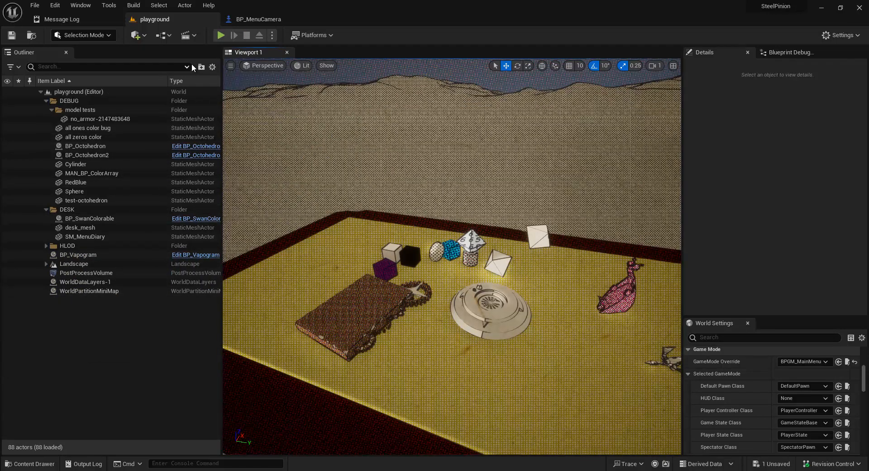
Reopen the playground2 level from the Developer/Maps content folder.
key(ctrl+space)
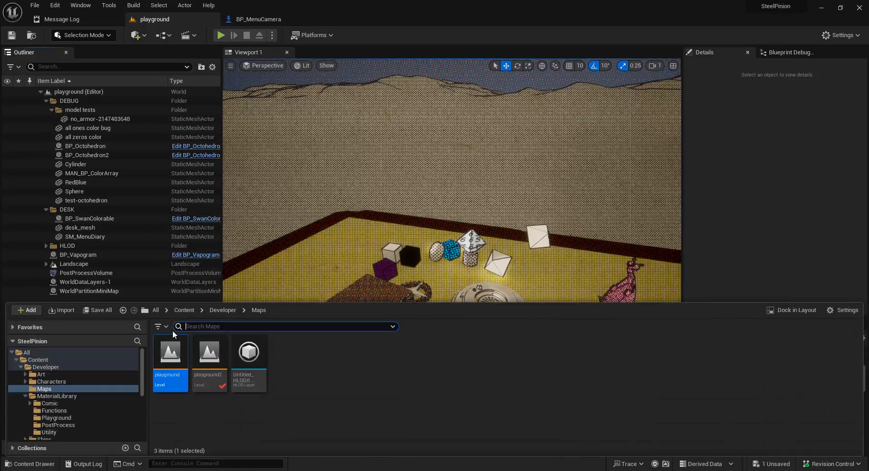
double_click(210, 357)
click(458, 342)
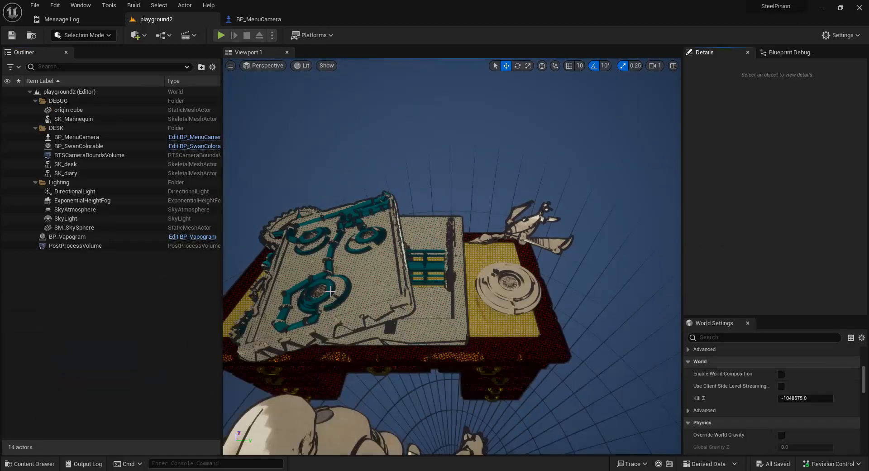
right_drag(408, 221, 459, 219)
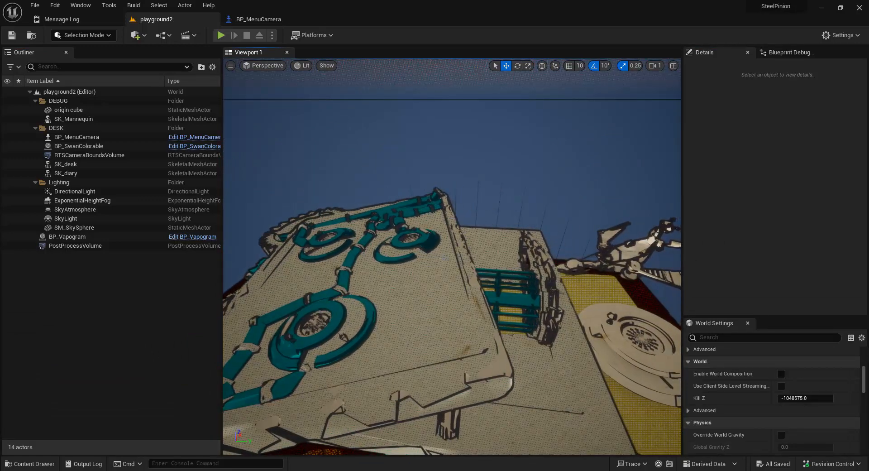
scroll(478, 226, down, 5)
scroll(478, 226, up, 5)
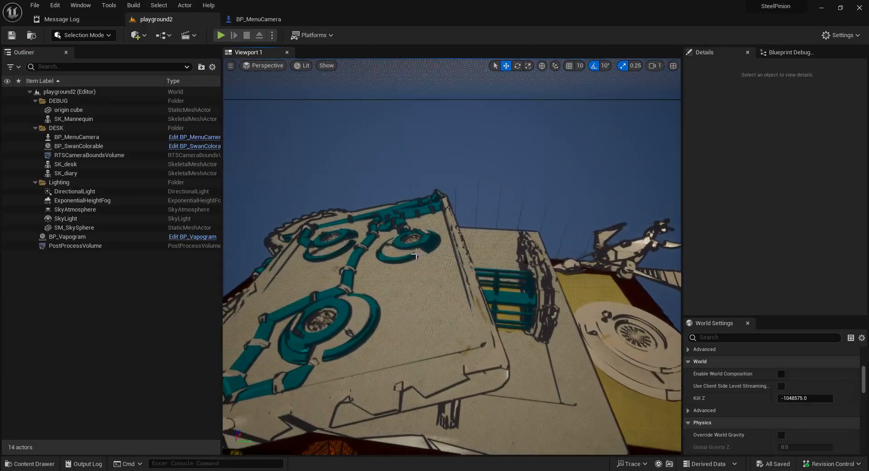
scroll(454, 250, down, 5)
scroll(344, 246, up, 4)
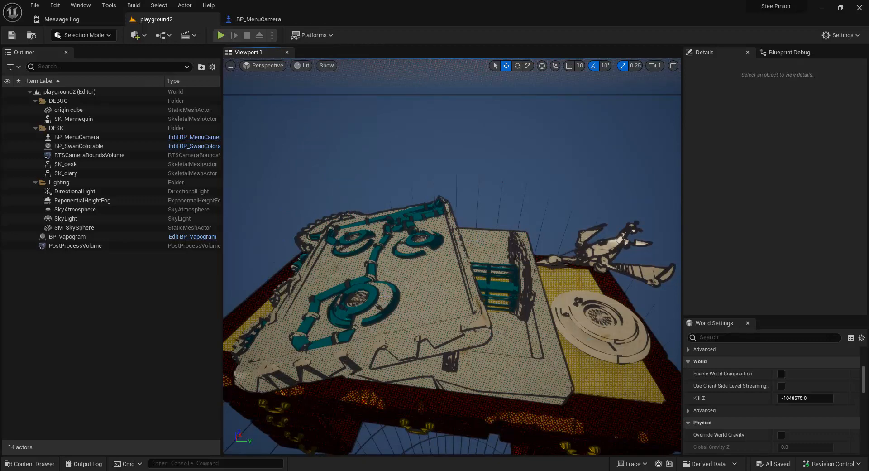
Play-test the playground2 level from a view over the desk and end the session.
right_drag(548, 303, 467, 277)
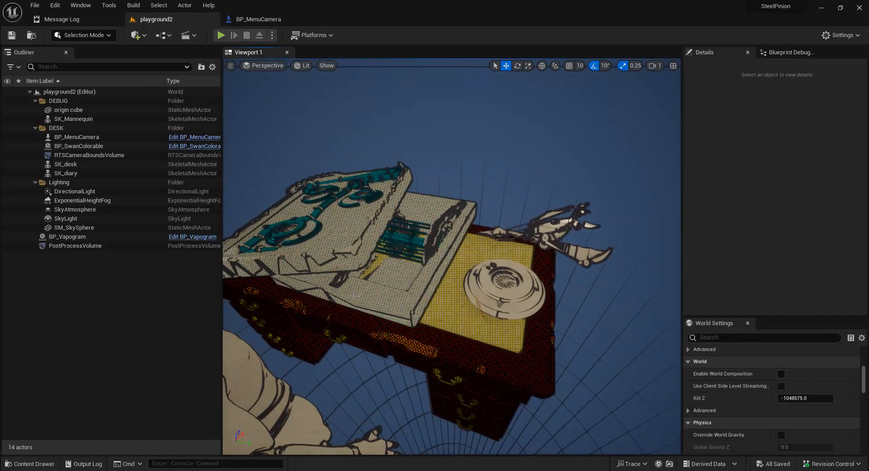
alt+drag(490, 292, 544, 257)
key(alt+p)
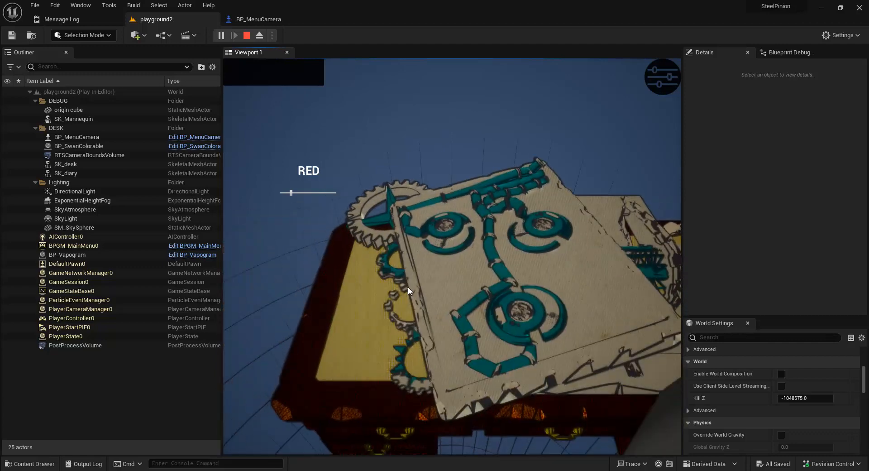
key(Escape)
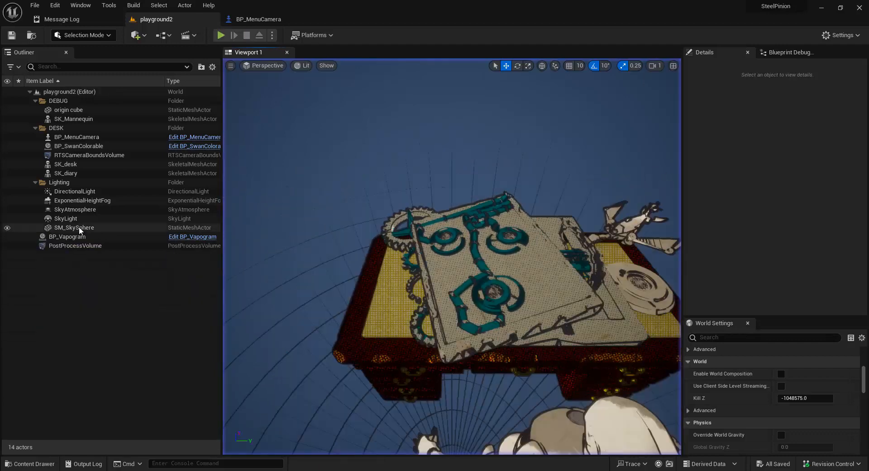
Try moving the RTSCameraBoundsVolume along X onto the desk, to about 474, and undo the move.
click(89, 155)
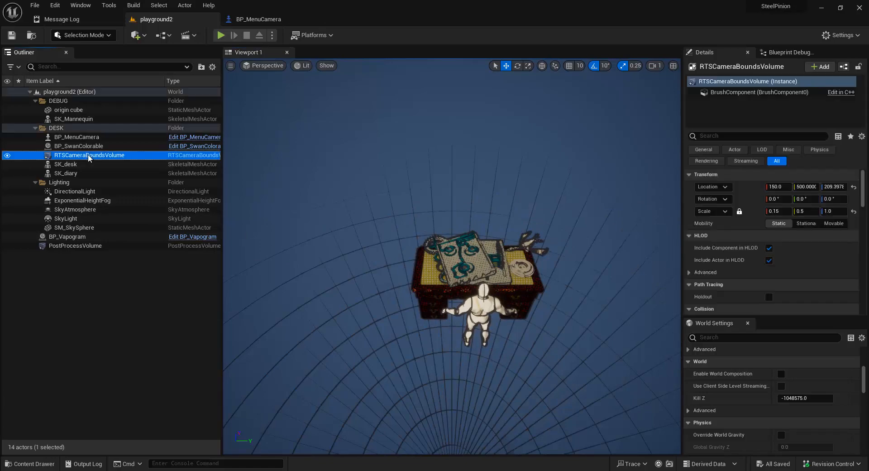
scroll(402, 271, down, 2)
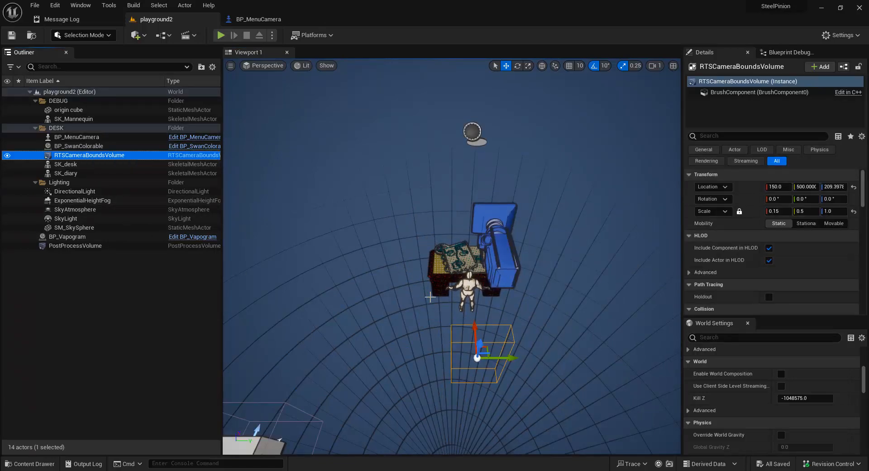
scroll(476, 330, up, 2)
alt+drag(422, 318, 351, 298)
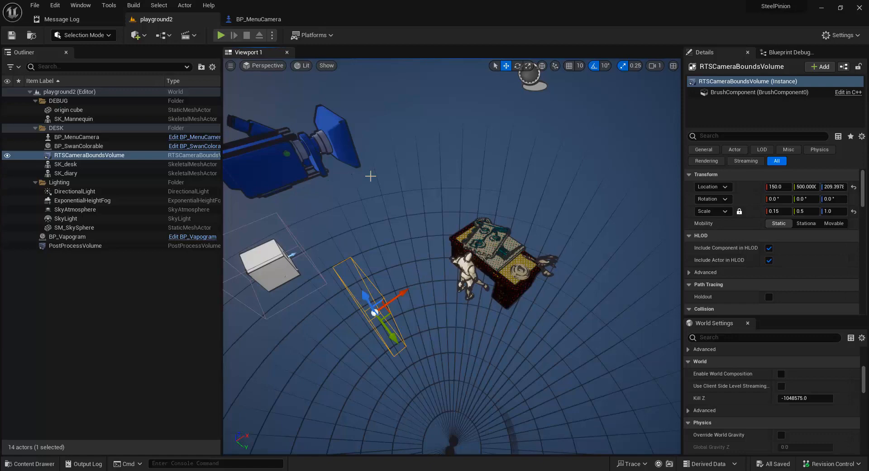
alt+drag(480, 253, 387, 238)
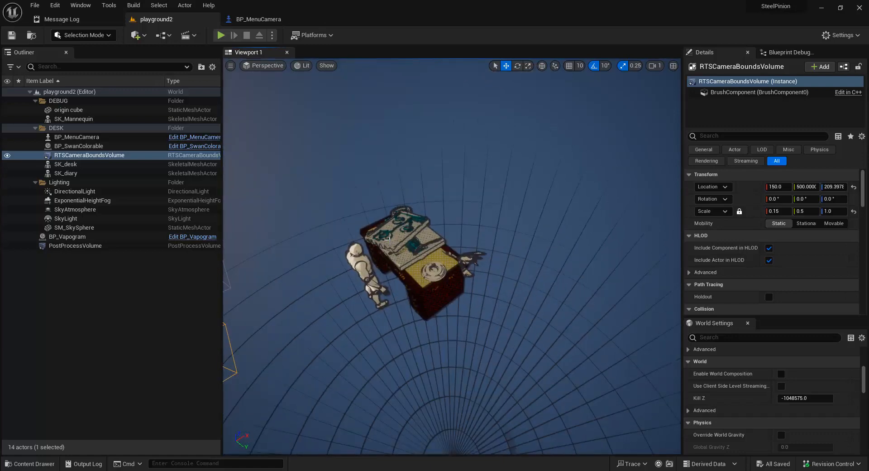
right_drag(331, 291, 321, 294)
key(s)
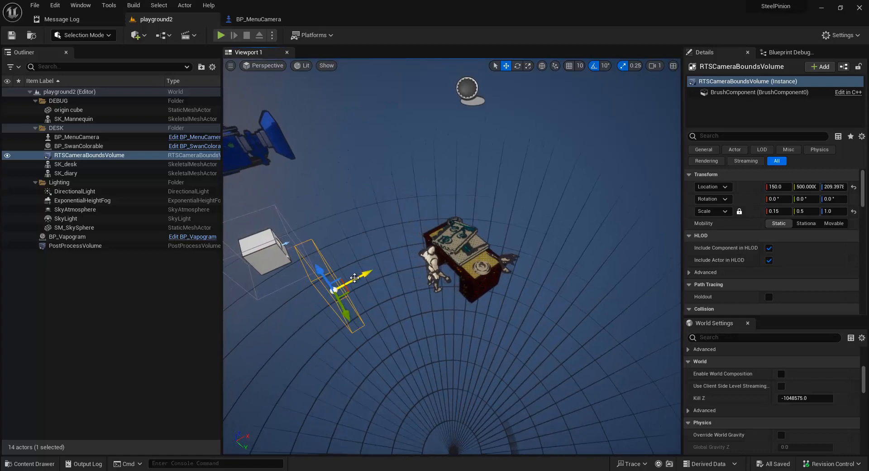
drag(359, 281, 482, 227)
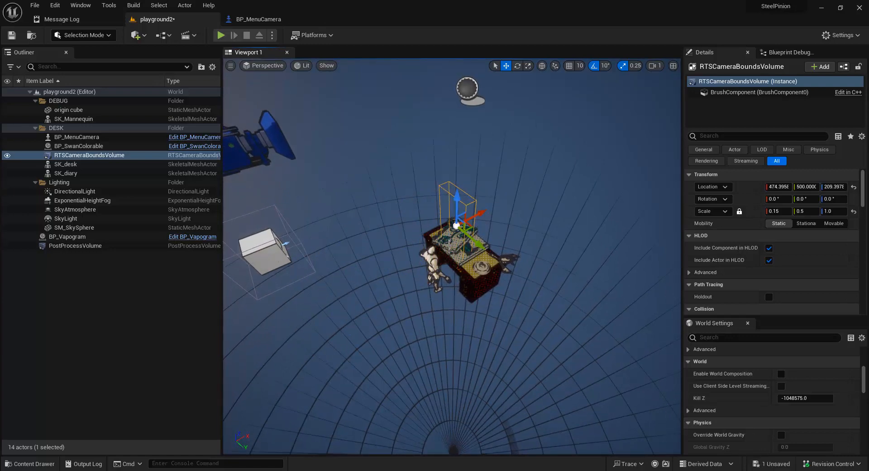
key(ctrl+z)
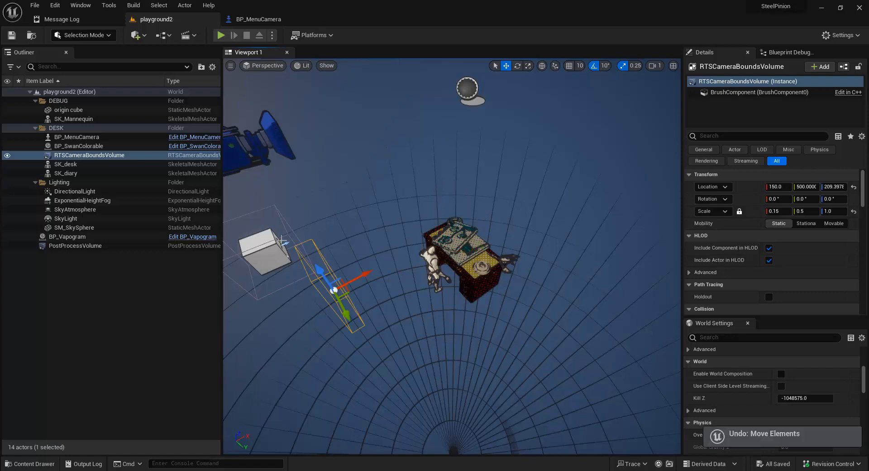
click(142, 336)
Select BP_MenuCamera in the level, examine its placement and camera preview, and deselect it.
scroll(396, 262, up, 6)
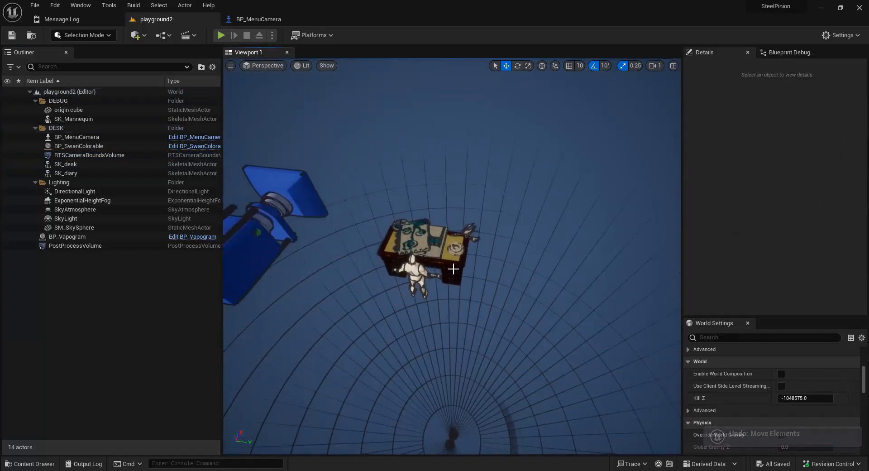
click(384, 265)
scroll(473, 231, up, 5)
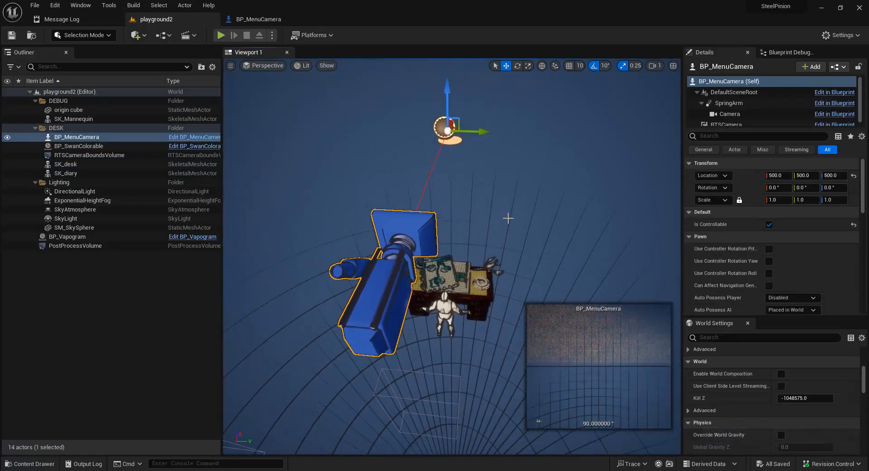
scroll(473, 232, up, 8)
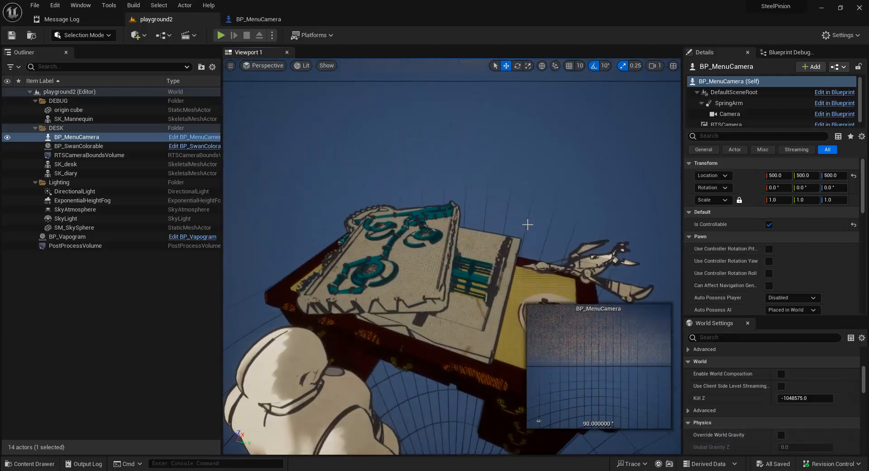
right_drag(508, 229, 515, 230)
click(147, 284)
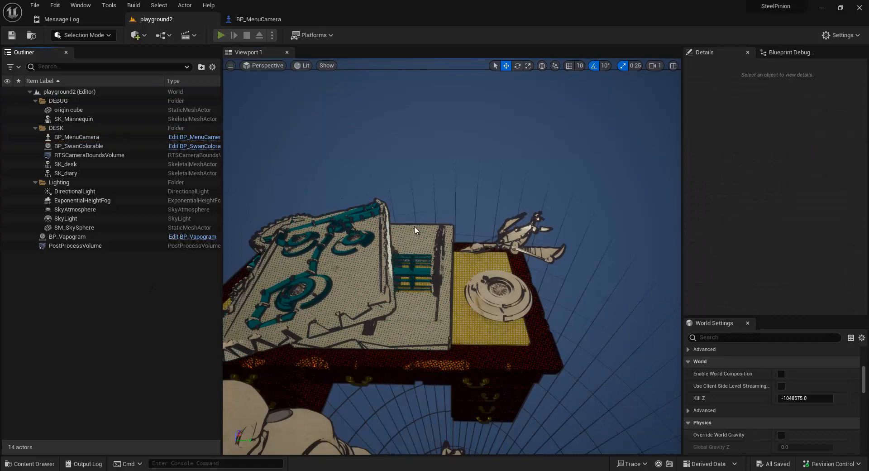
Run the level, move the pawn in all directions over the diary and disc on the desk, and end the session.
key(d)
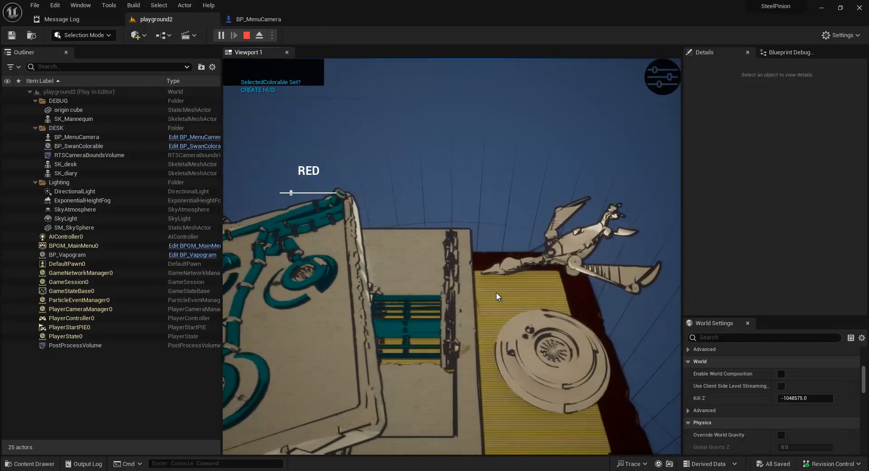
key(a)
key(s)
key(d)
key(w)
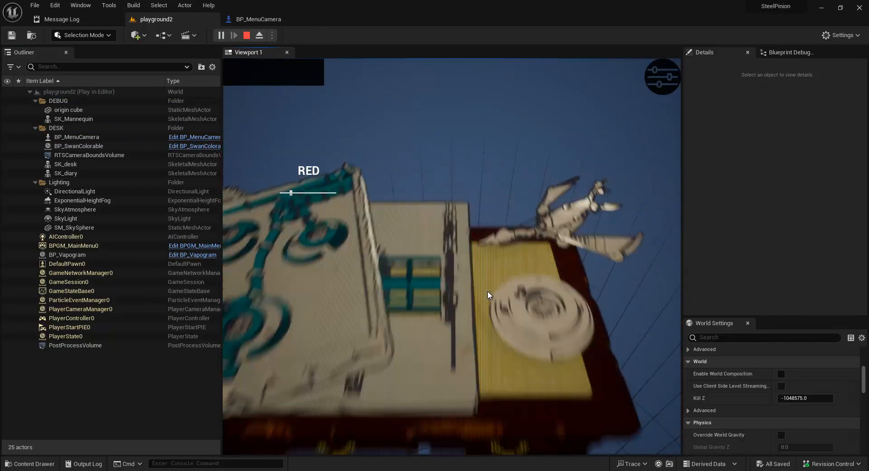
key(s)
key(a)
key(a)
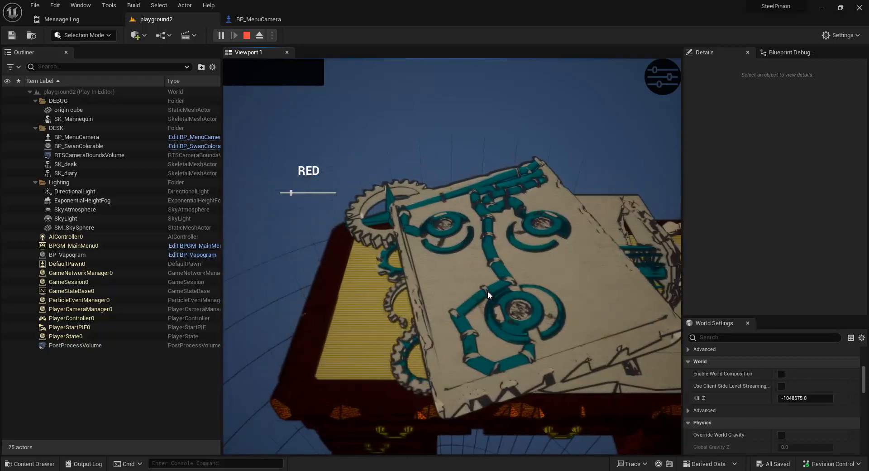
key(d)
key(a)
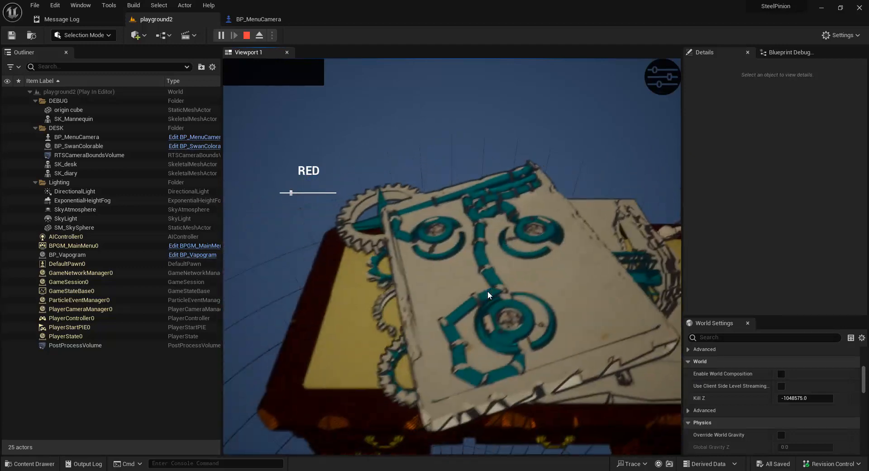
key(Escape)
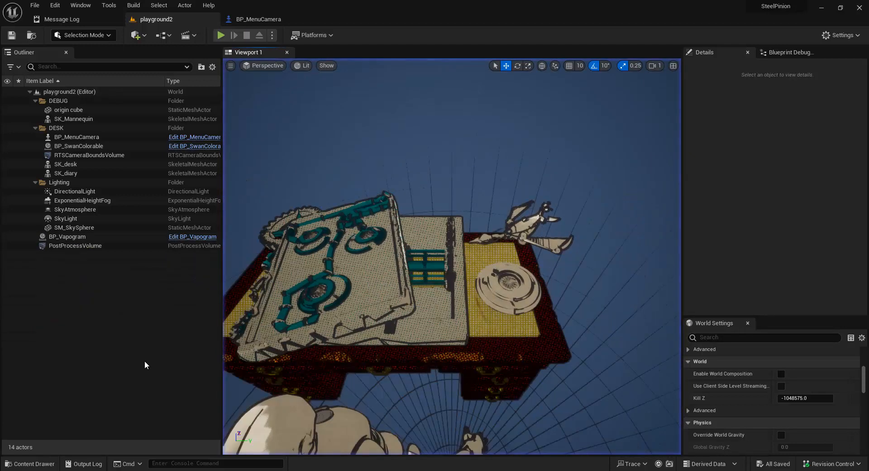
Set the Default Pawn Class of the BPGM_MainMenu game mode to None and play-test the level.
scroll(803, 392, down, 5)
scroll(812, 398, down, 5)
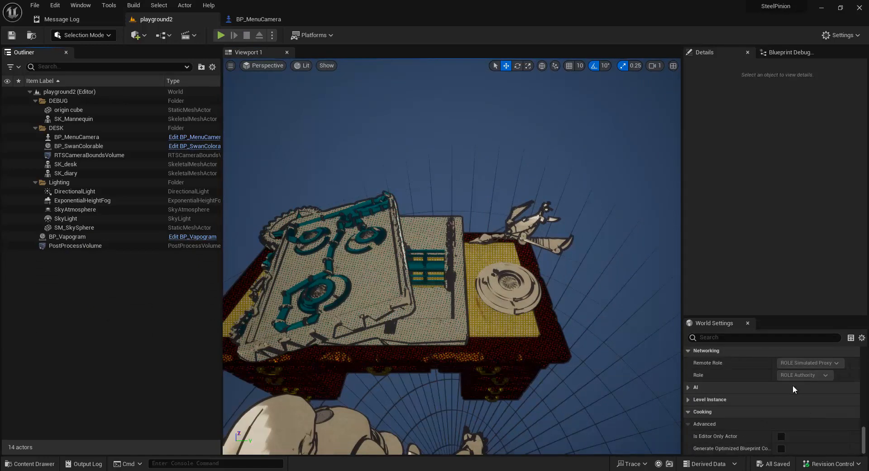
scroll(861, 430, down, 6)
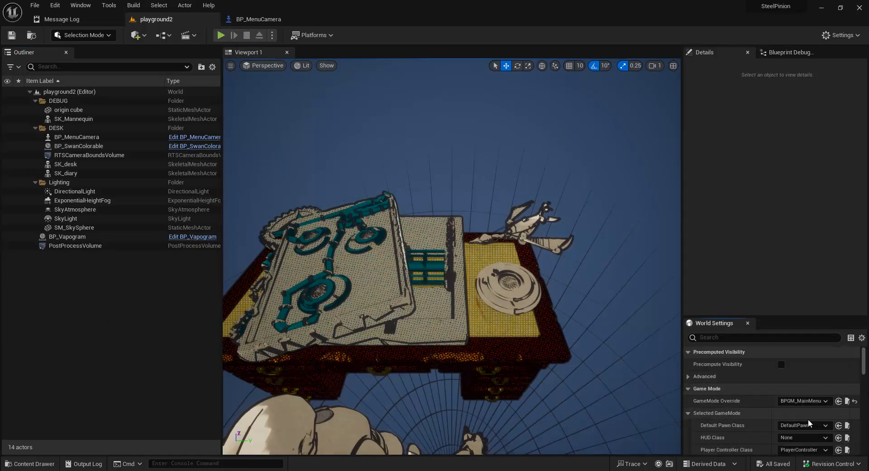
click(802, 425)
click(770, 300)
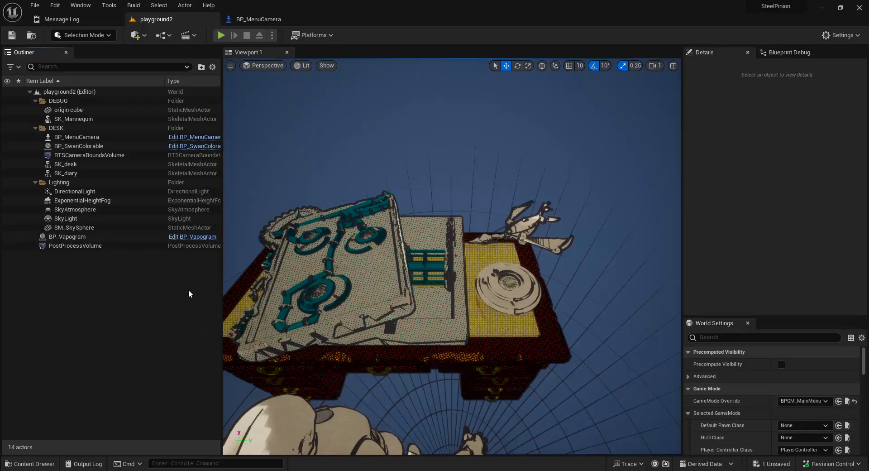
key(ctrl+s)
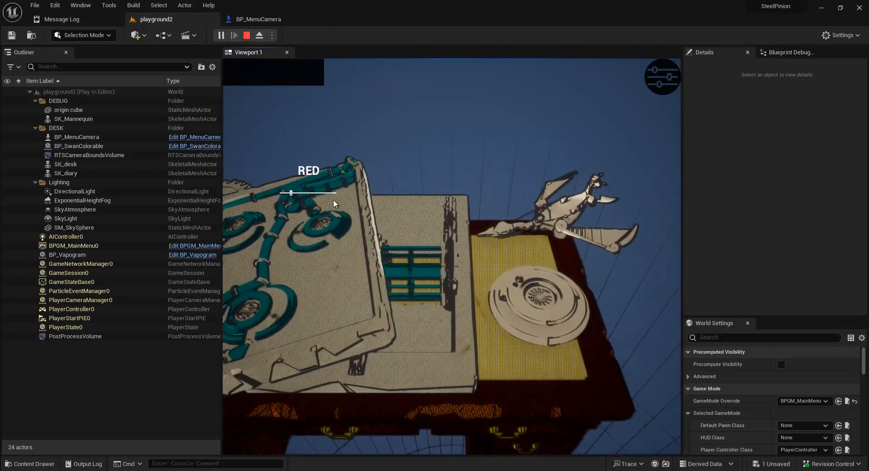
key(Escape)
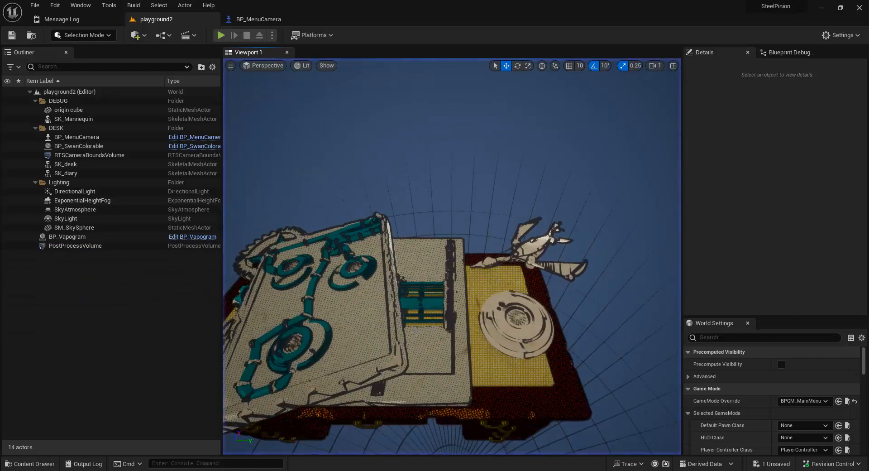
scroll(466, 296, down, 5)
mouse_move(465, 296)
right_down()
mouse_move(426, 295)
mouse_move(450, 295)
right_up()
scroll(450, 295, up, 5)
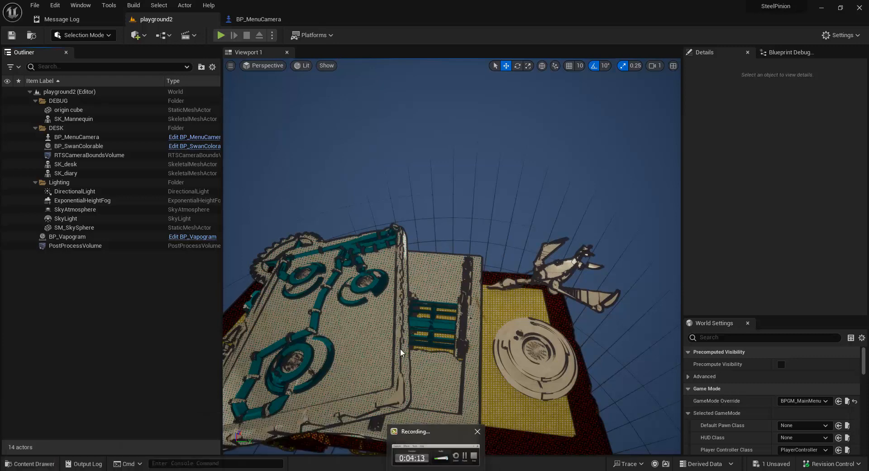
scroll(444, 307, down, 6)
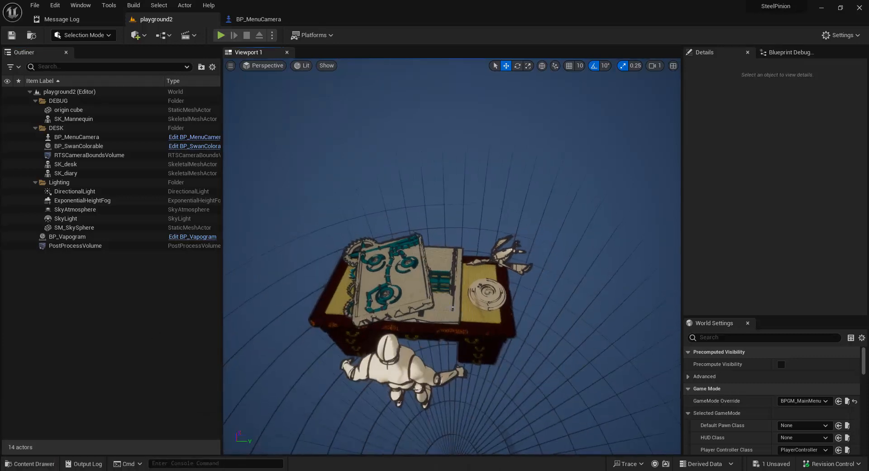
scroll(448, 310, up, 8)
scroll(447, 309, down, 4)
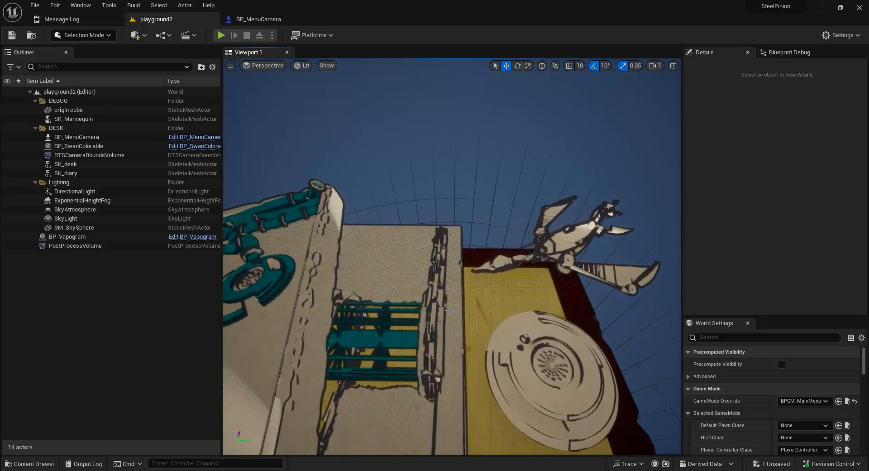
scroll(428, 291, up, 4)
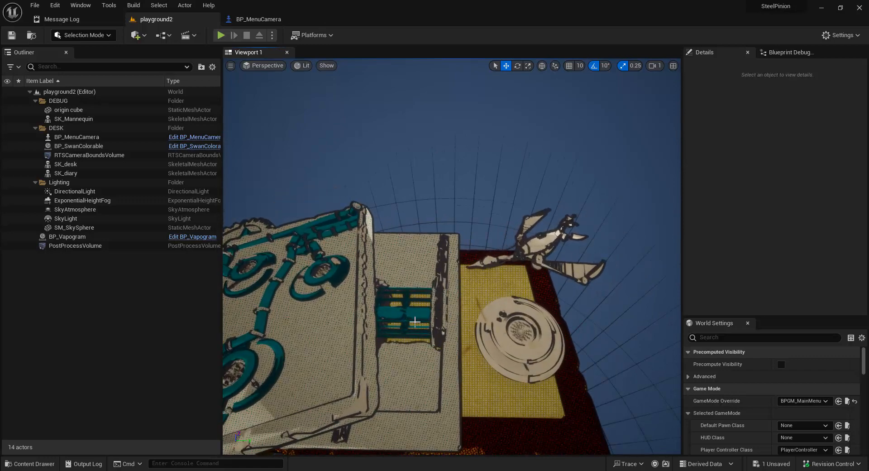
scroll(415, 321, down, 5)
scroll(346, 245, up, 4)
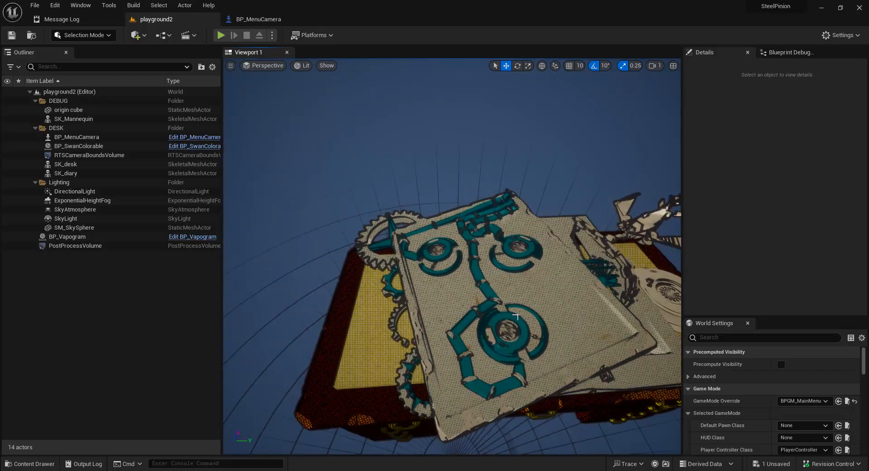
scroll(516, 316, down, 4)
scroll(486, 288, up, 3)
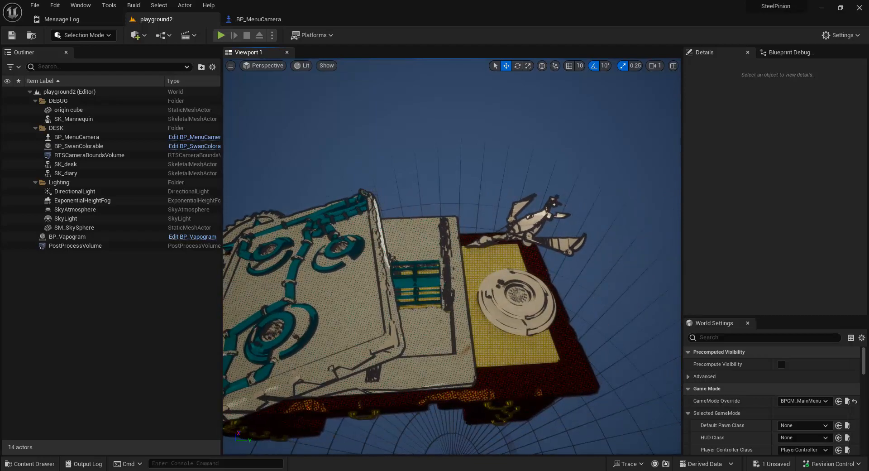